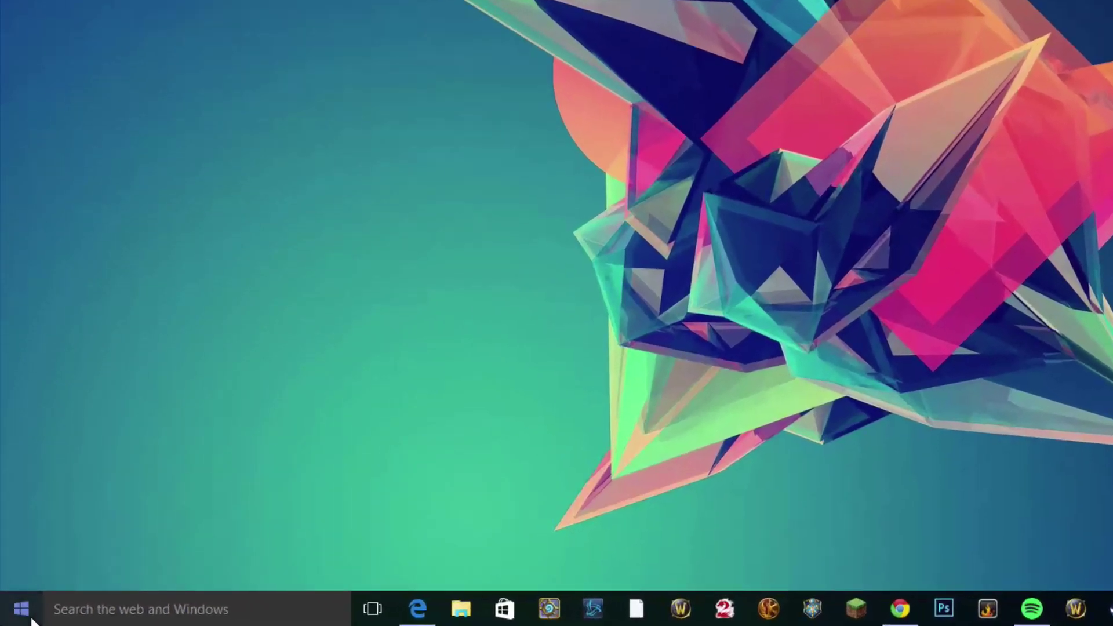
Open the Recovery page under Update & security from the Start menu's Settings.
click(8, 617)
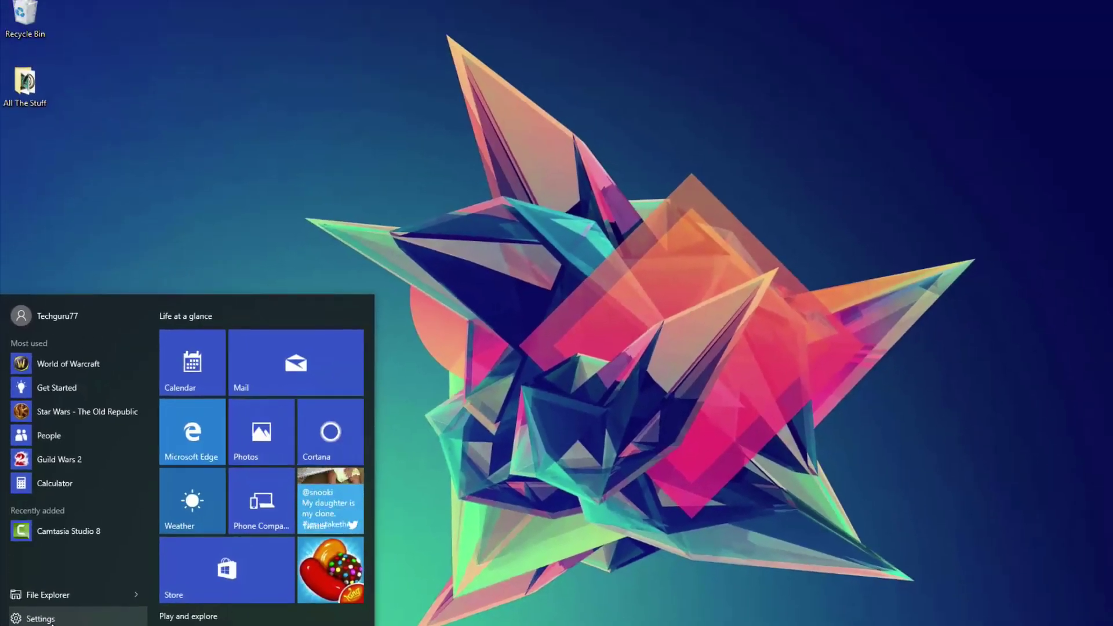
click(61, 513)
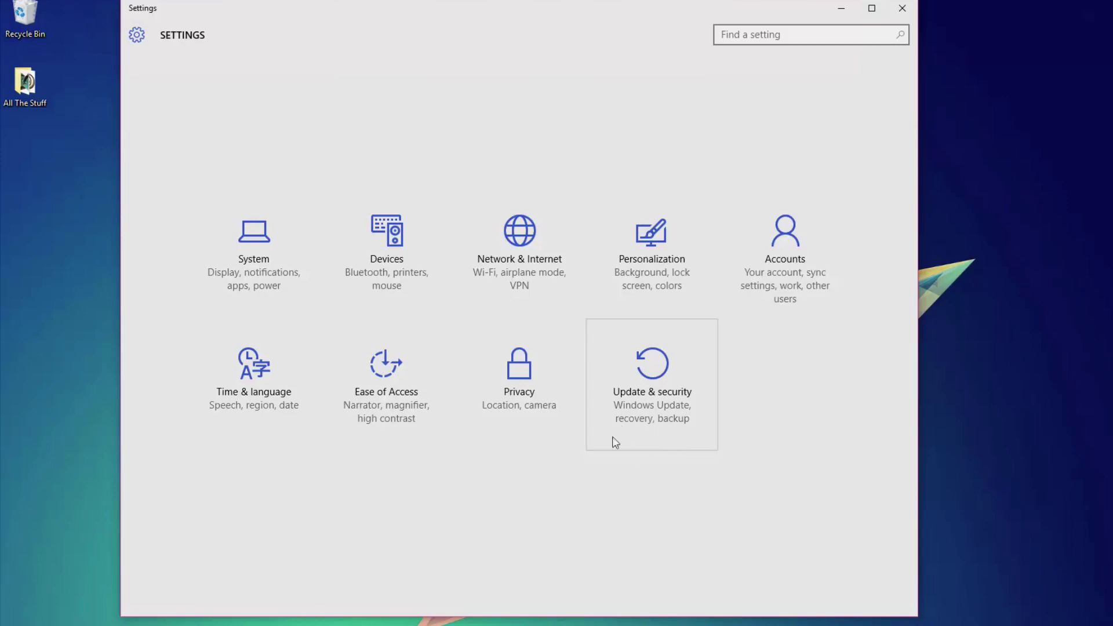
click(639, 410)
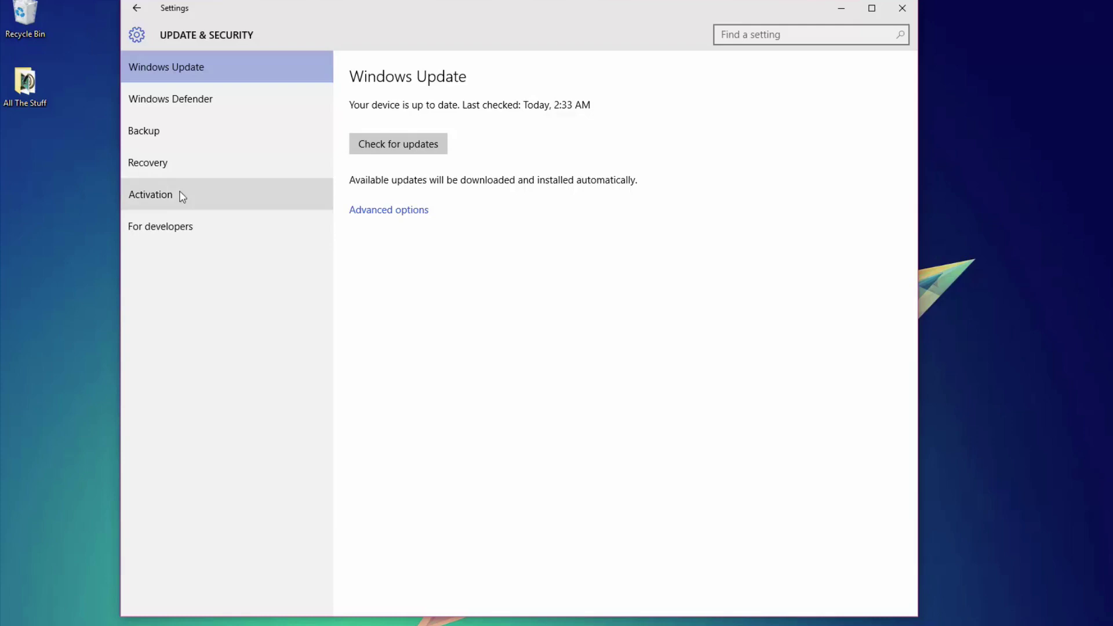
click(193, 165)
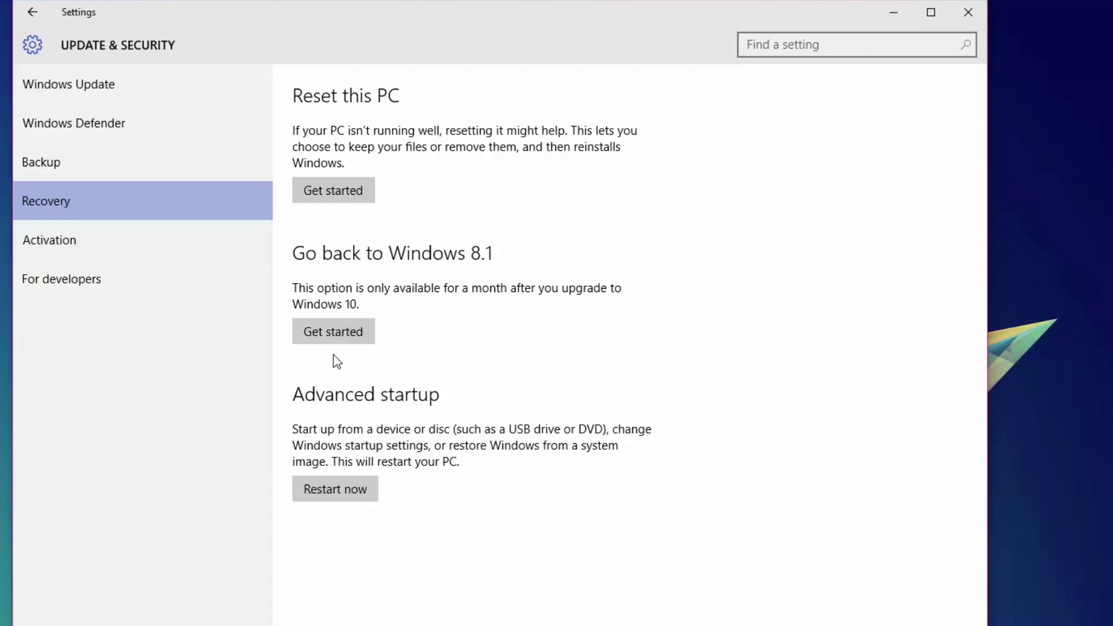
Begin going back to Windows 8.1, choosing 'For another reason' in the reason survey.
click(339, 332)
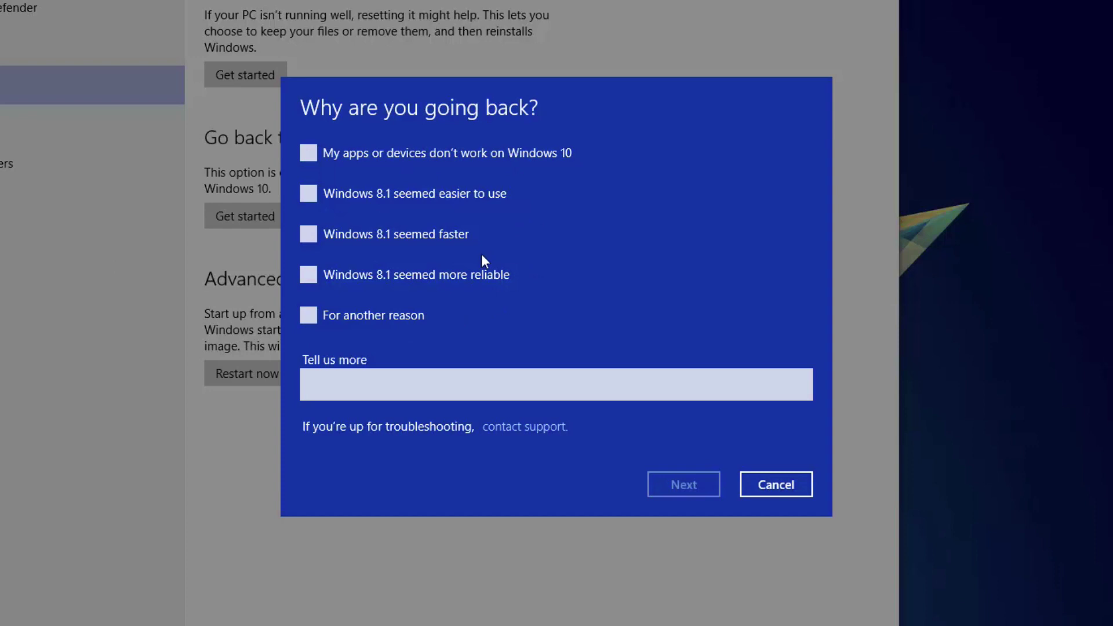
click(358, 385)
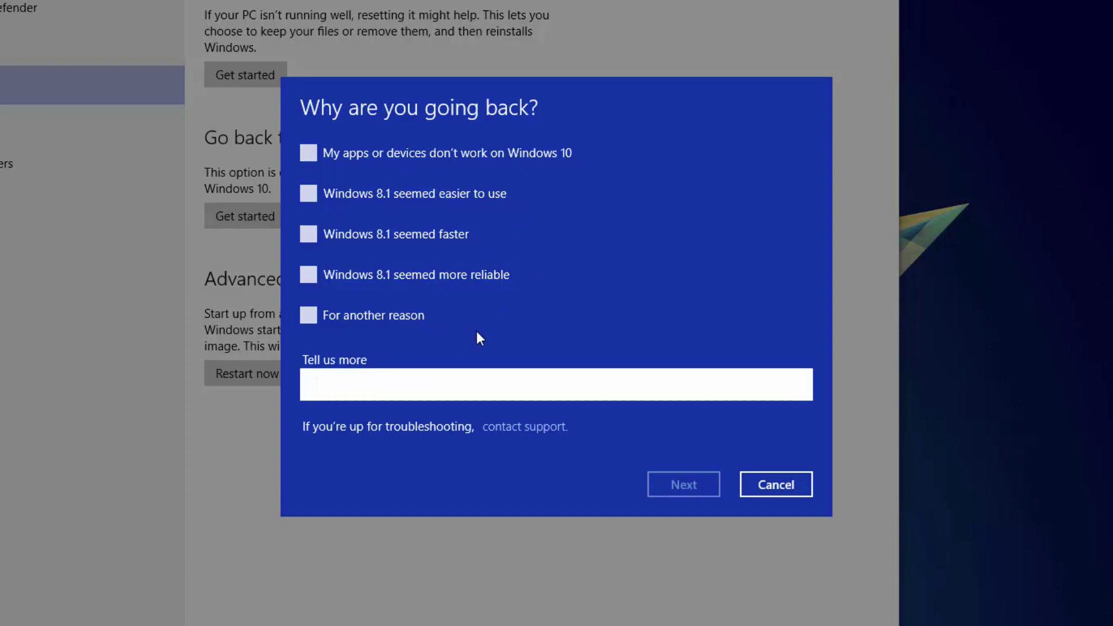
click(318, 313)
click(684, 485)
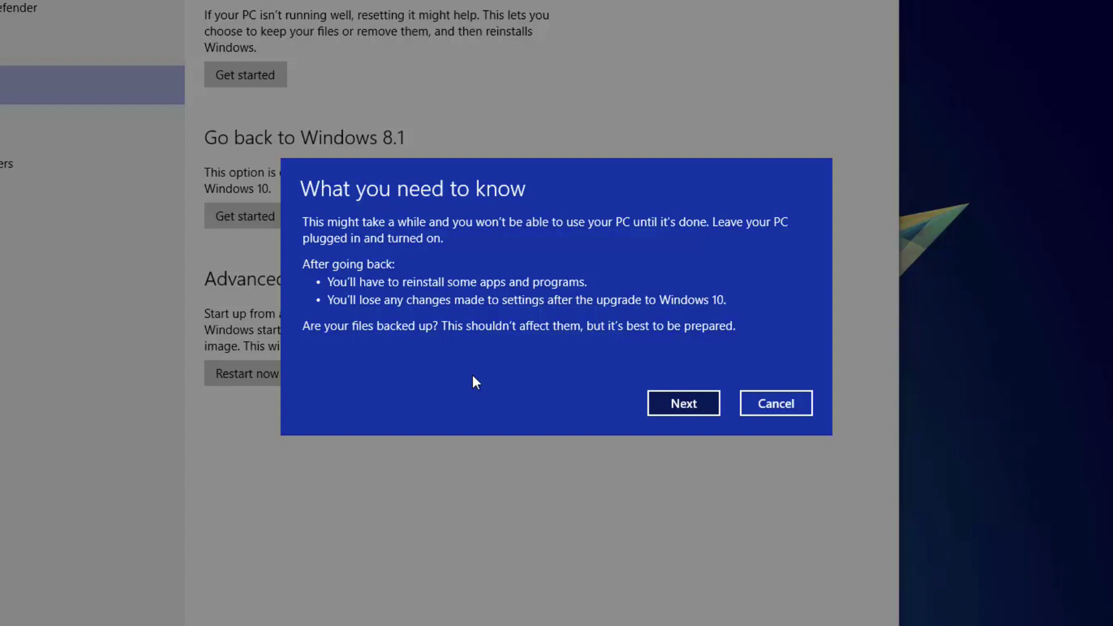
Acknowledge the 'What you need to know' and 'Don't get locked out' warnings.
click(682, 403)
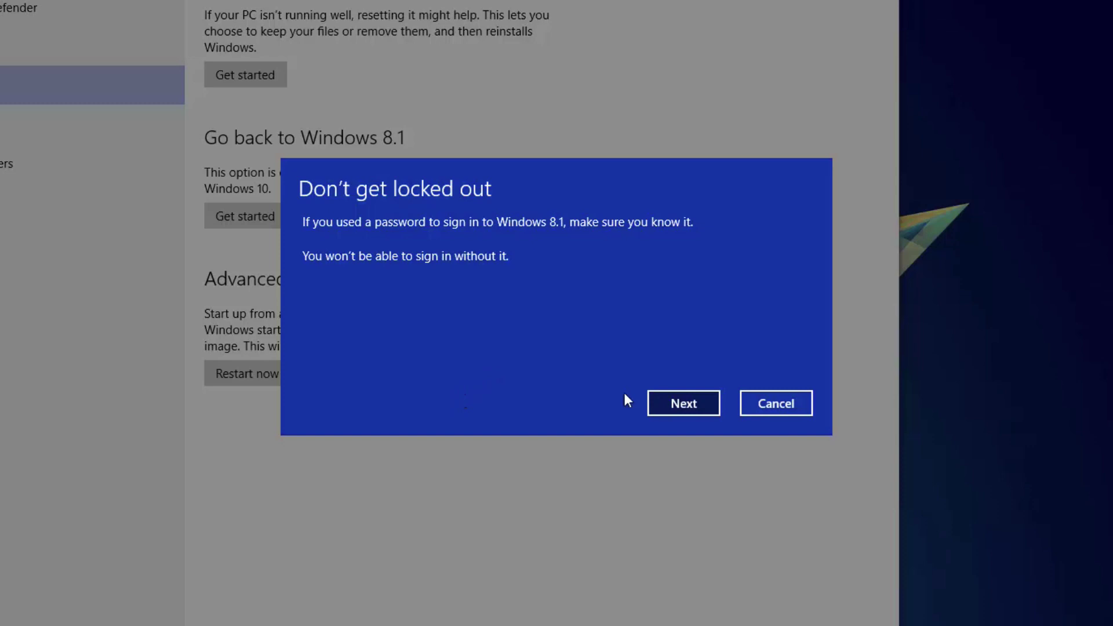
click(677, 403)
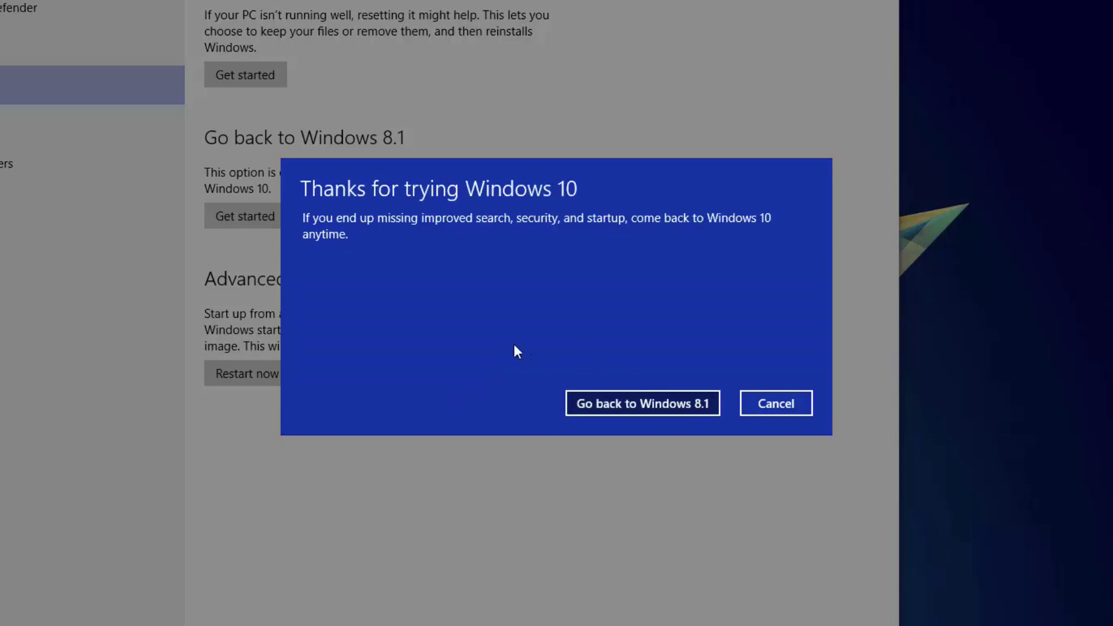